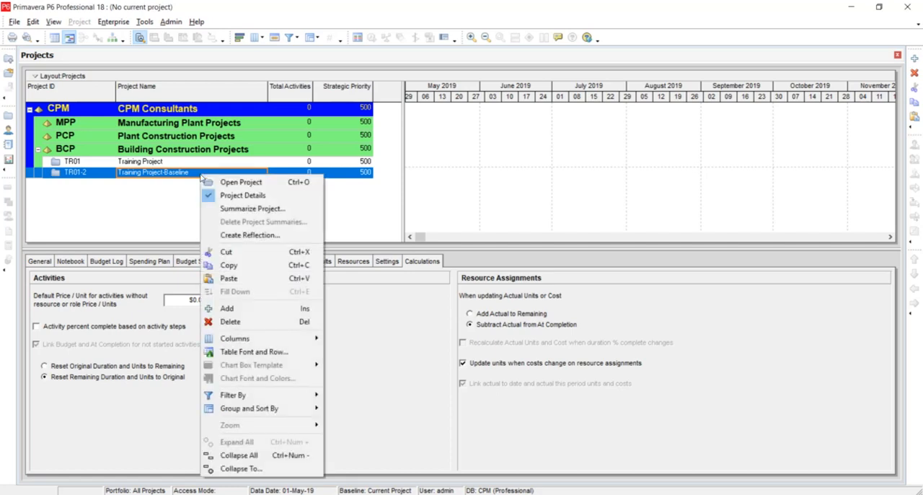
Duplicate the Training Project-Baseline project (TR01-2), keeping all the preselected project and activity copy options
click(229, 265)
key(ctrl+v)
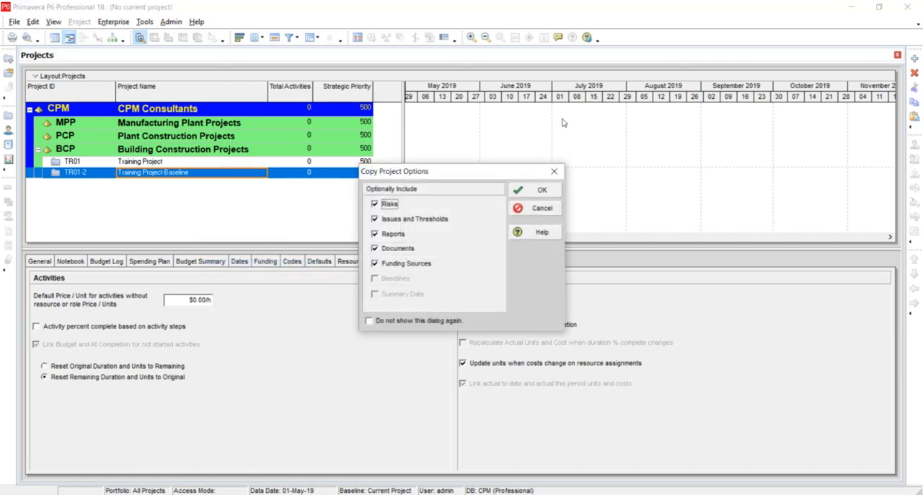
click(525, 187)
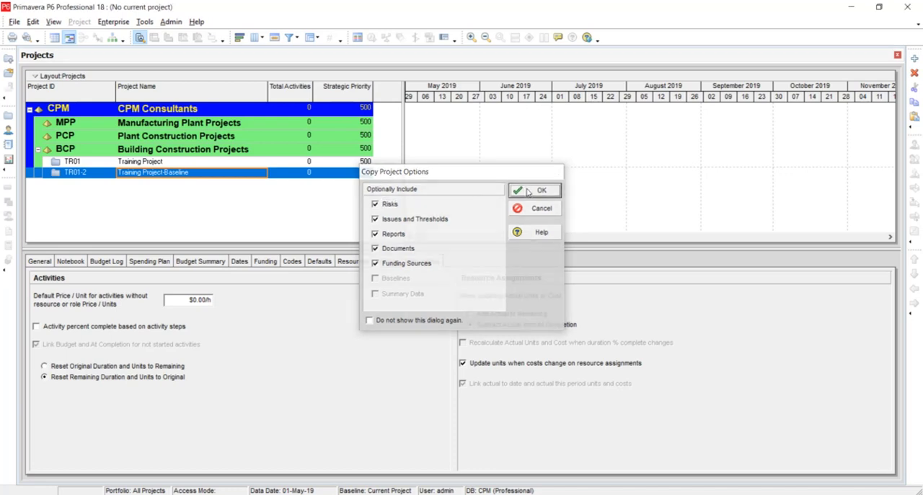
click(537, 198)
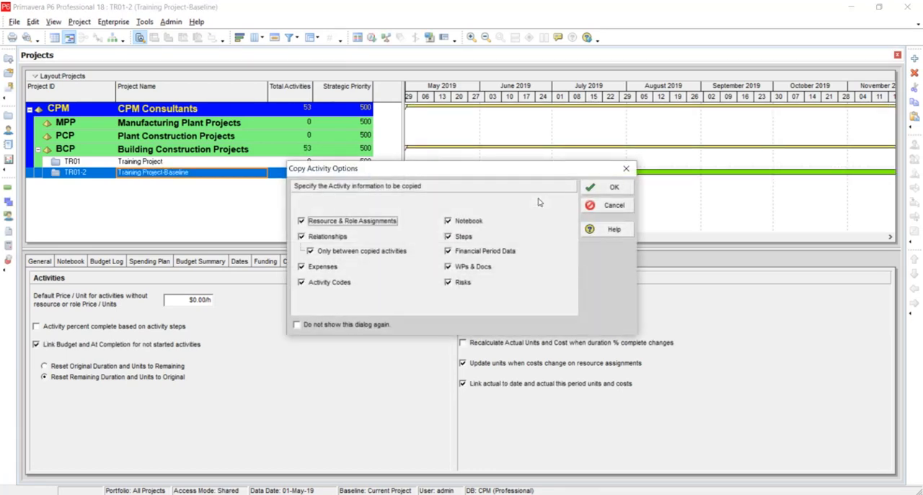
click(612, 189)
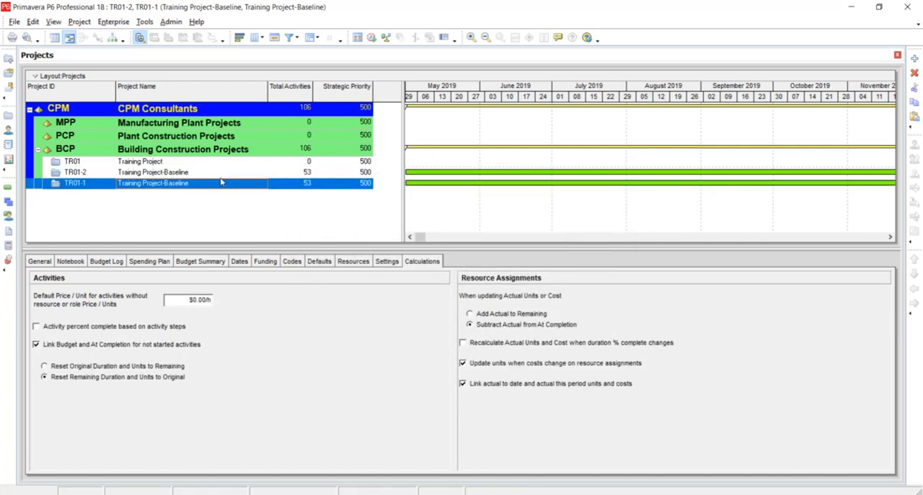
Rename the copied project TR01-1 as "Training Project-1st Update (20-May-19)"
click(202, 186)
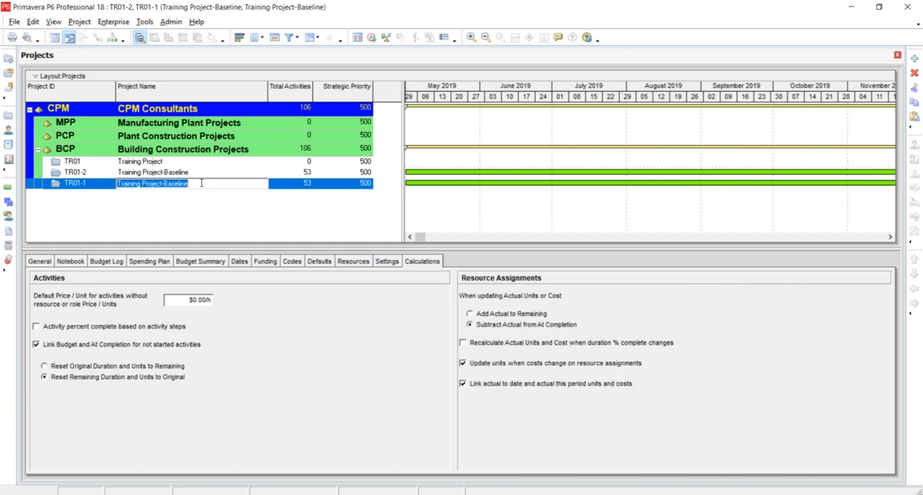
key(BackSpace)
key(BackSpace)
key(BackSpace)
key(BackSpace)
key(BackSpace)
key(BackSpace)
key(BackSpace)
key(BackSpace)
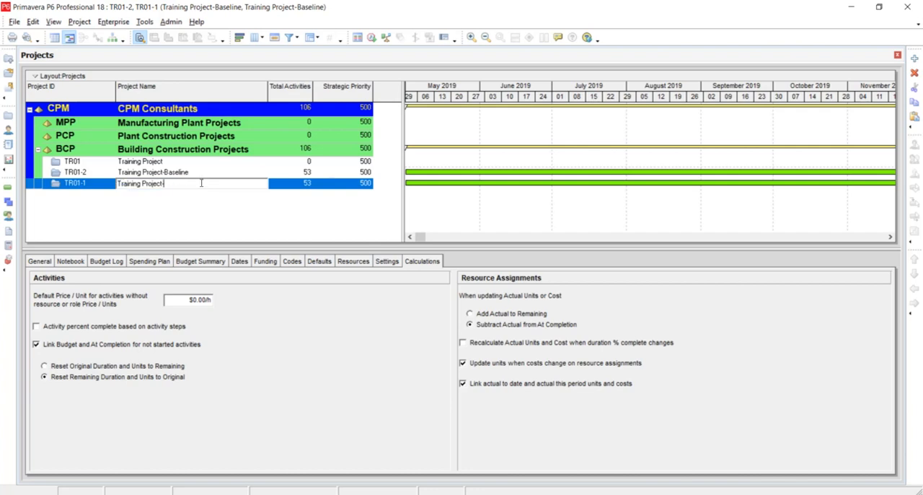
text(1st Update)
text((20-May-19))
key(Return)
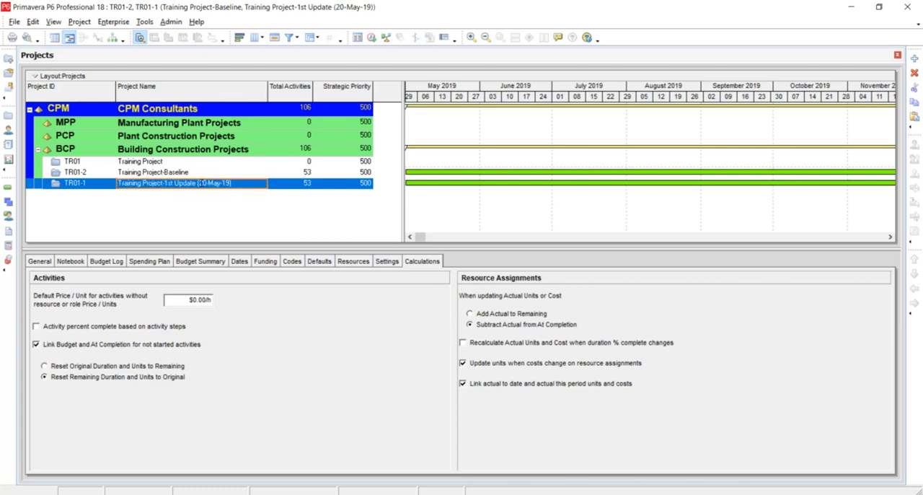
Open the project Training Project-1st Update (20-May-19) on its own to show its activities
right_click(237, 187)
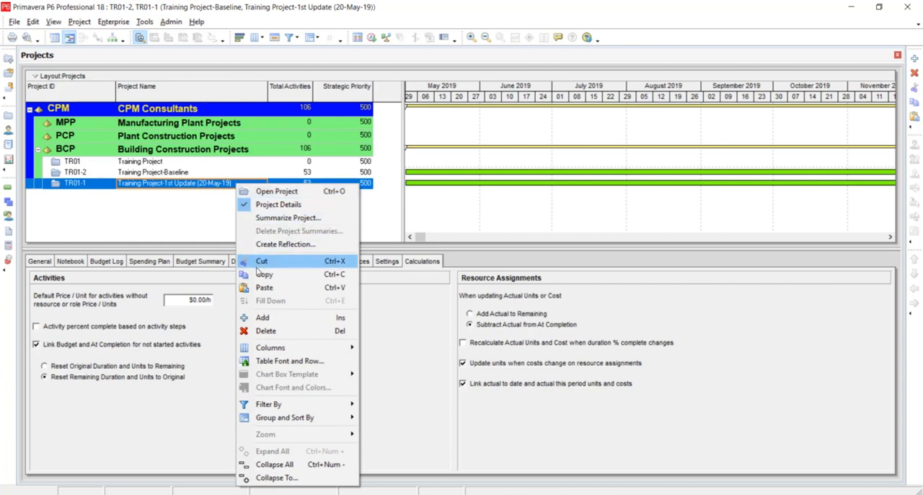
click(192, 219)
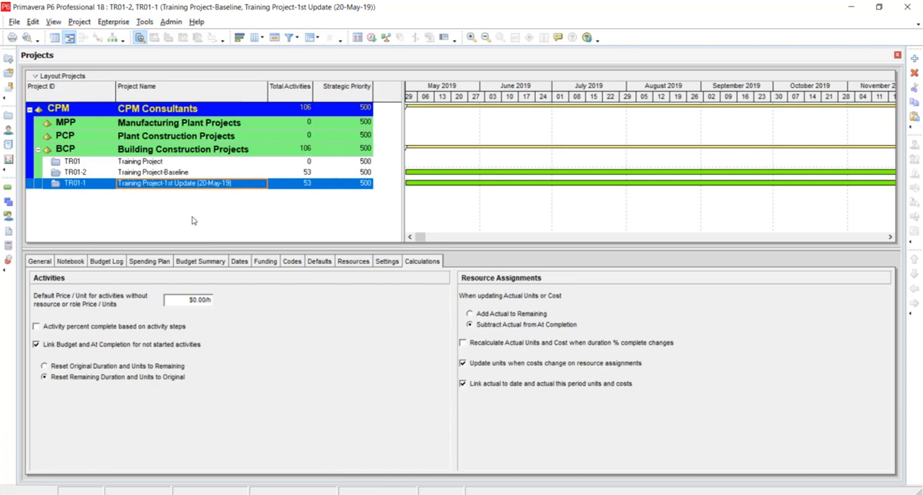
right_click(219, 187)
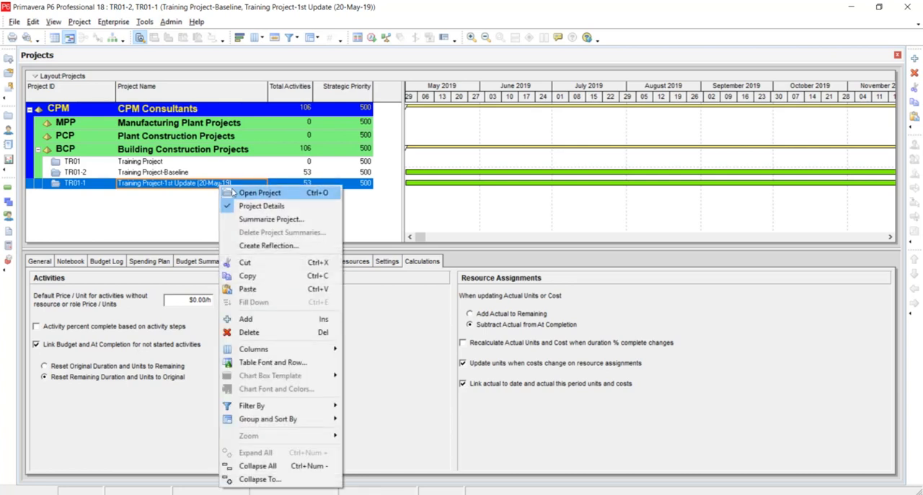
click(233, 191)
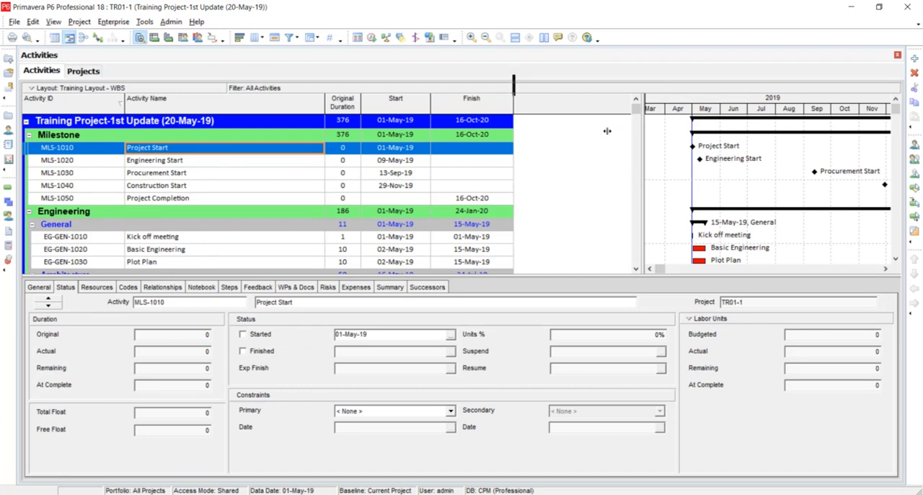
Mark the Project Start milestone (MLS-1010) as started, with 01-May-19 as its actual date
drag(608, 131, 604, 130)
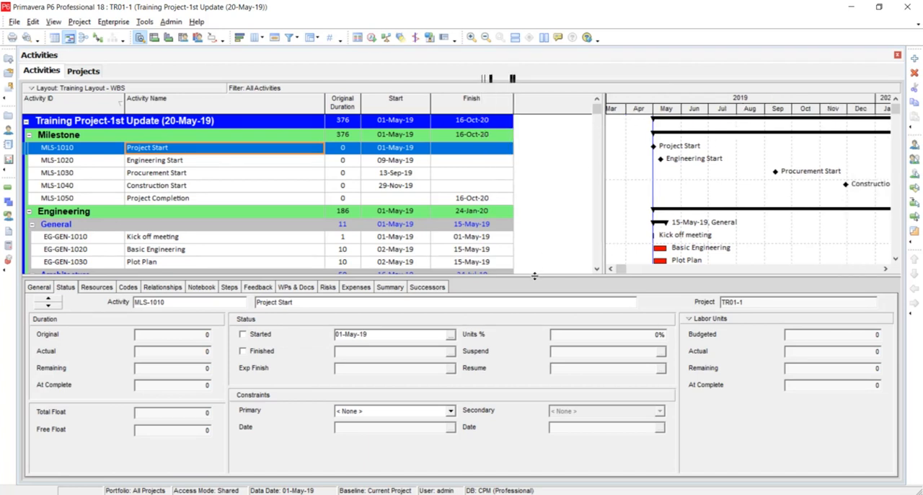
drag(534, 275, 533, 349)
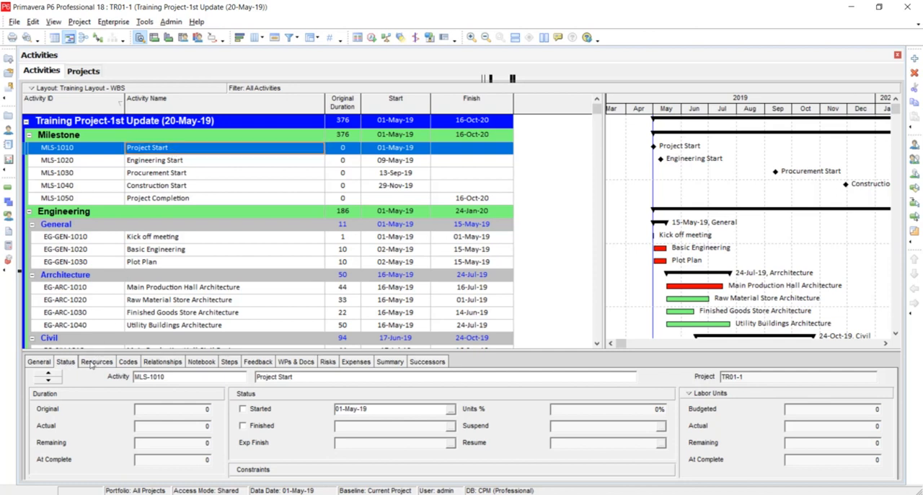
click(246, 409)
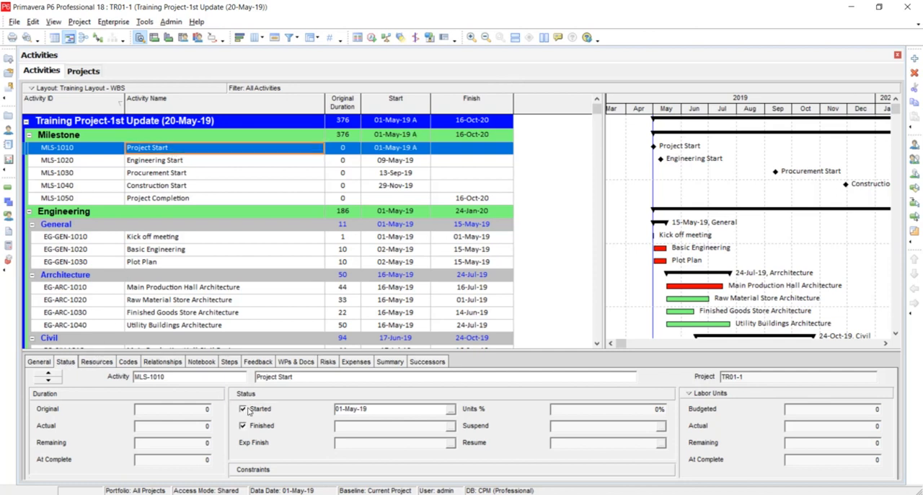
click(450, 408)
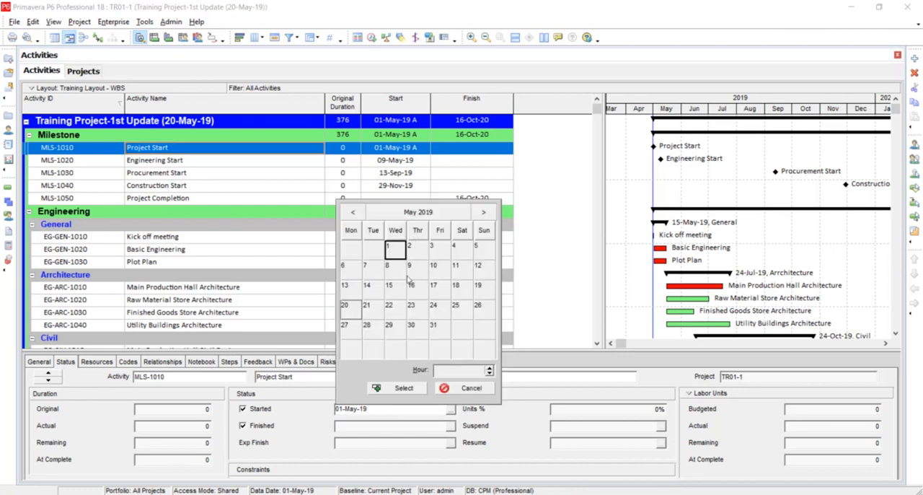
click(398, 390)
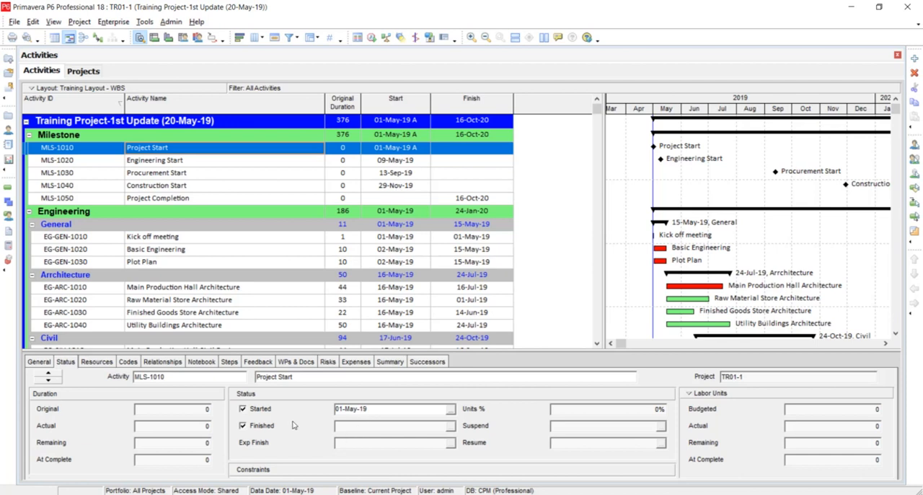
Mark the Kick off meeting activity (EG-GEN-1010) as both started and finished on 01-May-19
click(190, 241)
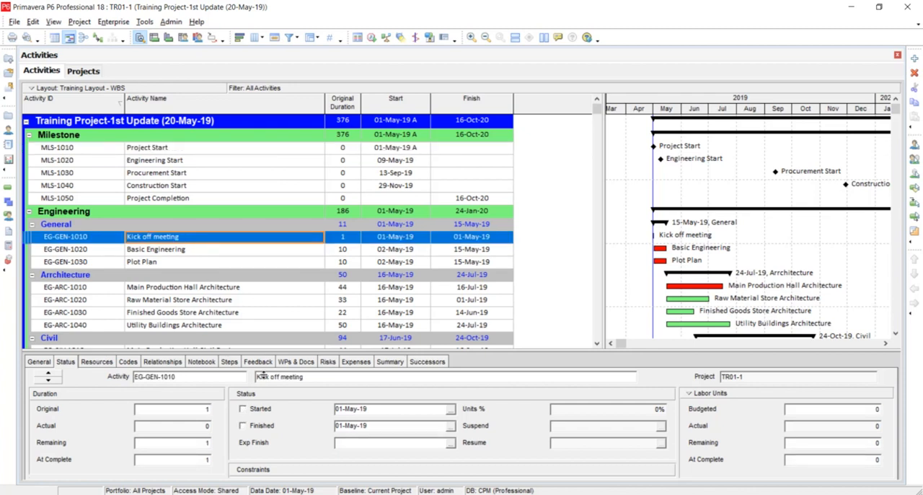
click(259, 409)
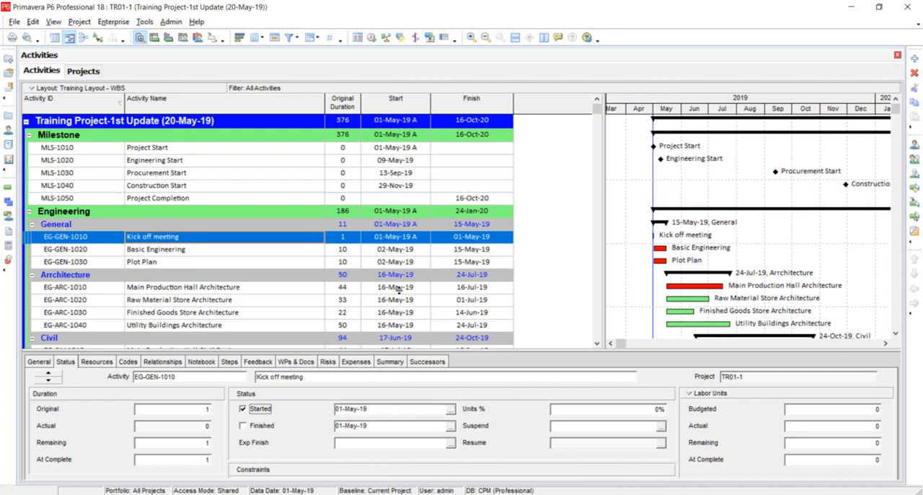
click(257, 427)
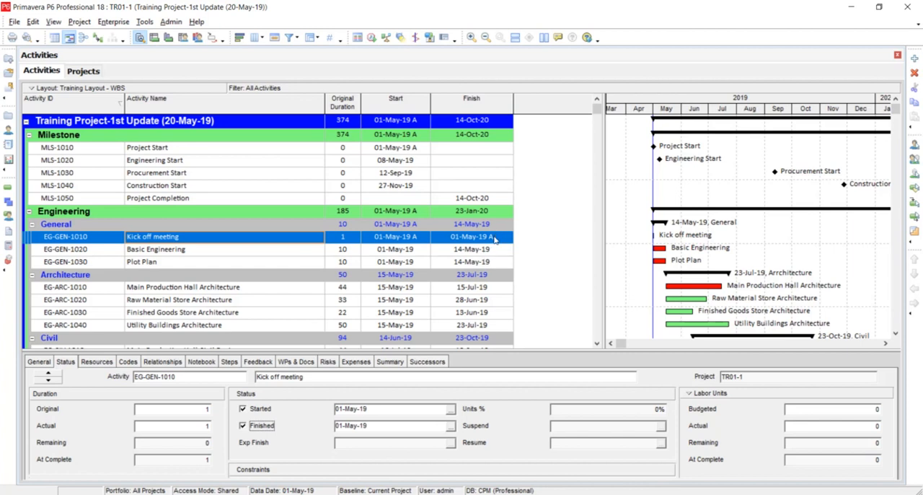
Mark the Basic Engineering activity (EG-GEN-1020) as started, with an actual start date of 03-May-19
click(155, 255)
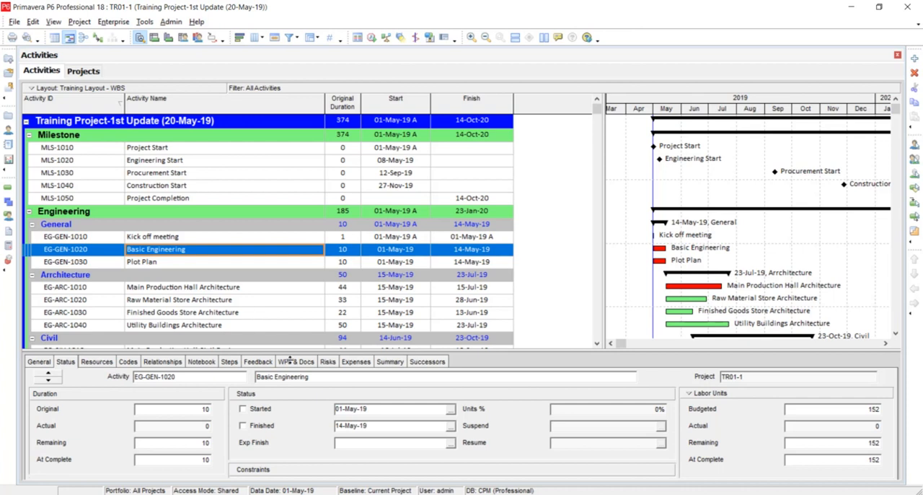
click(256, 413)
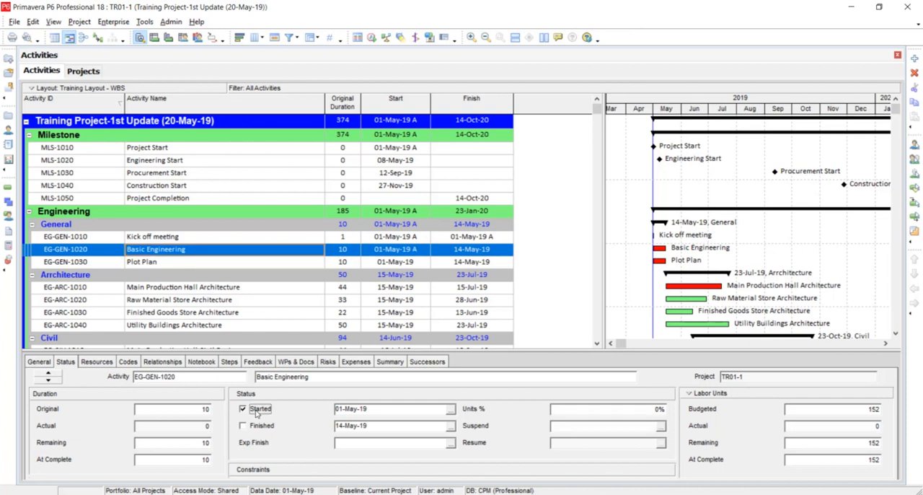
click(450, 410)
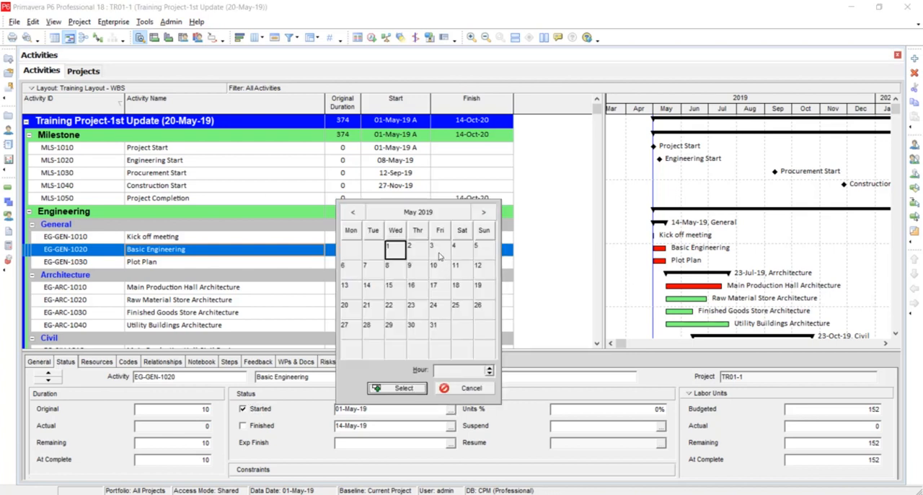
double_click(439, 256)
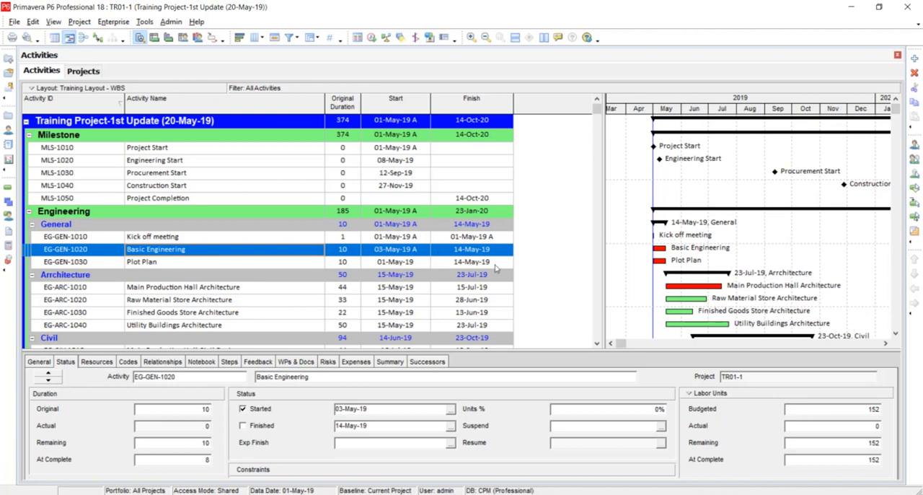
Show the resource assignments of Basic Engineering and check the column selection for Units % Complete
click(96, 361)
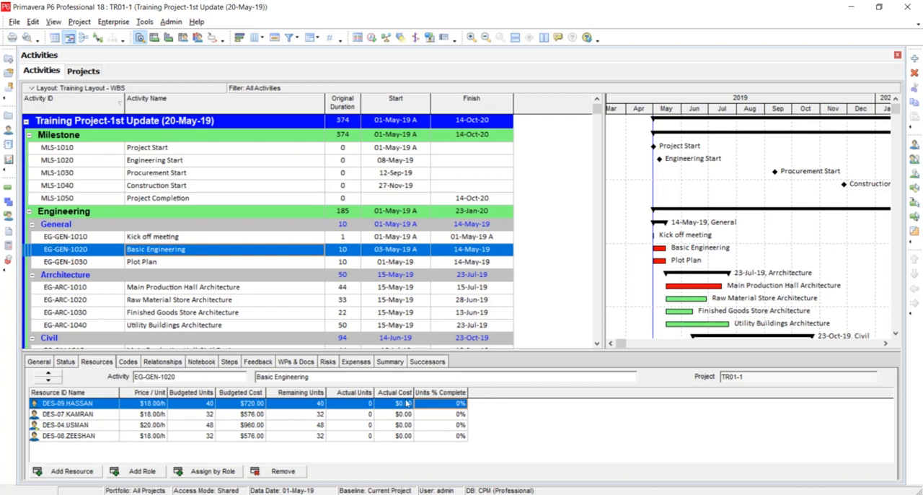
drag(398, 351, 406, 316)
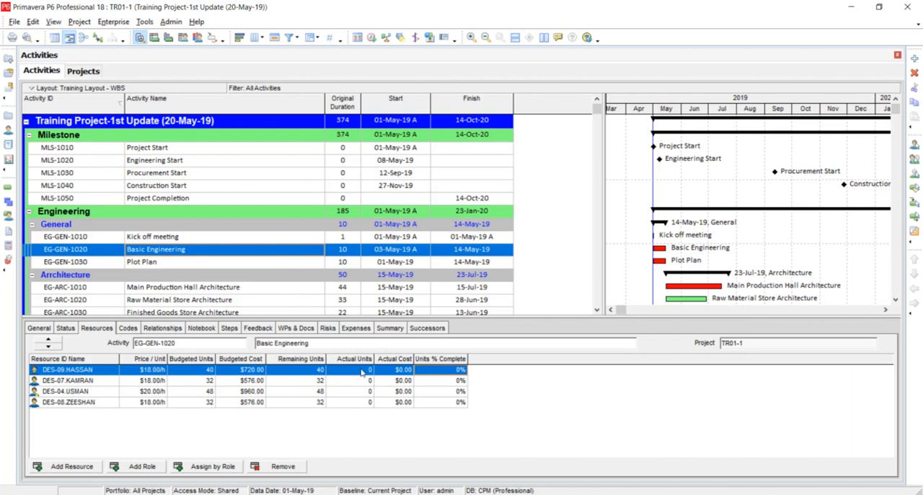
right_click(465, 369)
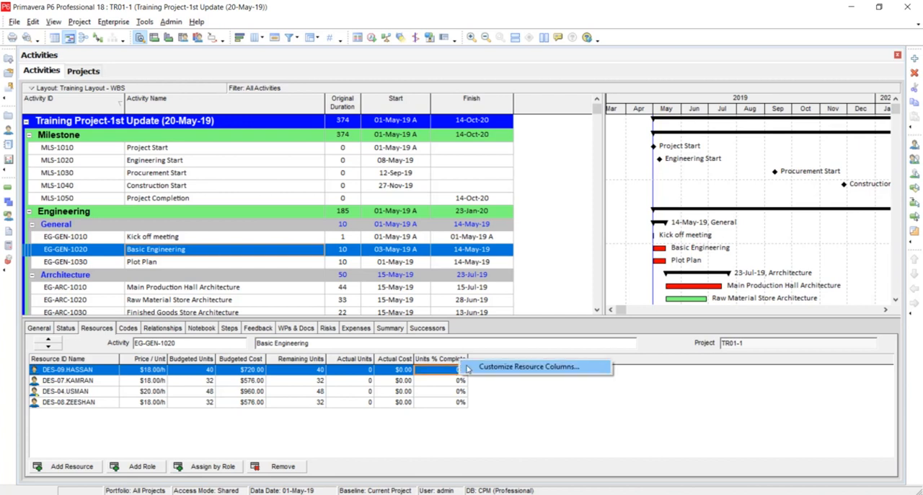
click(470, 368)
click(485, 266)
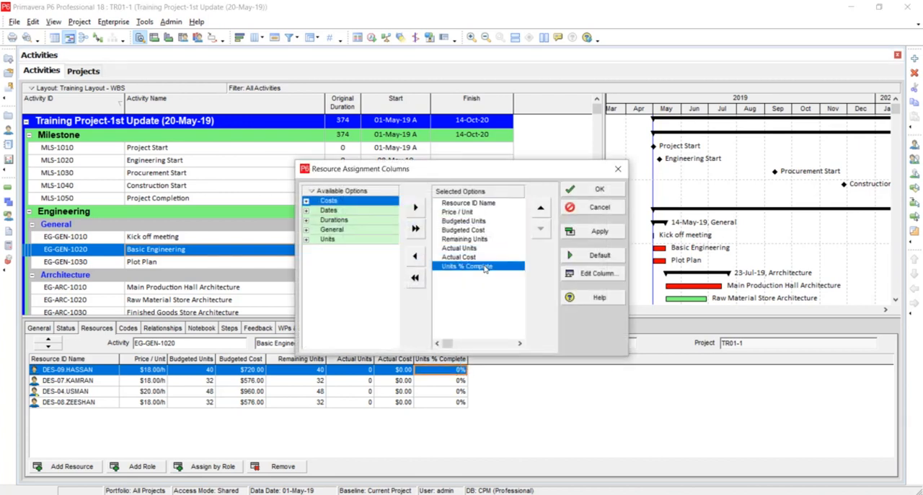
click(590, 190)
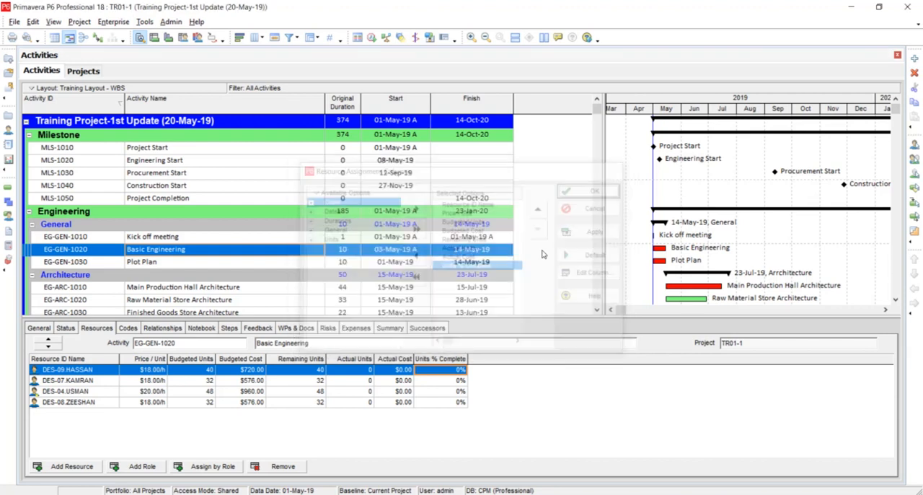
Set Units % Complete to 95% for resources DES-09 and DES-07 on Basic Engineering
click(455, 370)
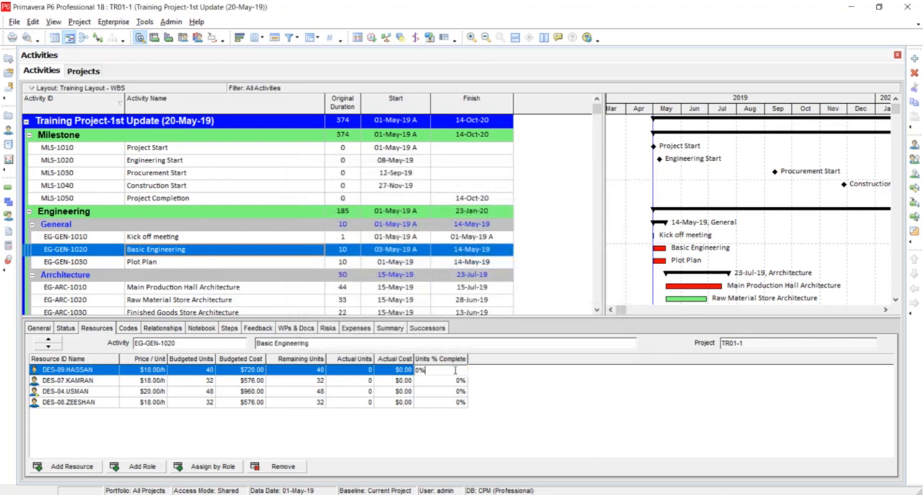
key(BackSpace)
key(BackSpace)
text(95)
click(455, 382)
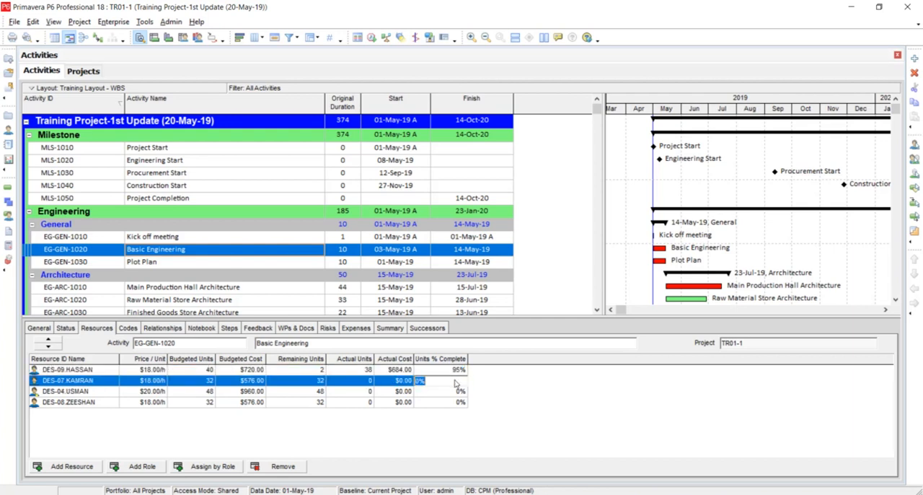
Set Units % Complete to 95% for resources DES-04 and DES-08, and return to the activity's status details
text(95)
key(Return)
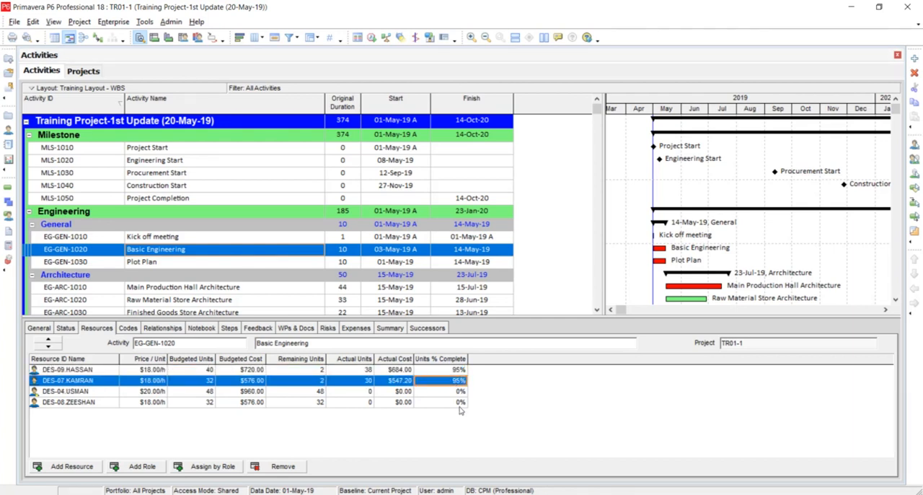
click(460, 393)
text(95)
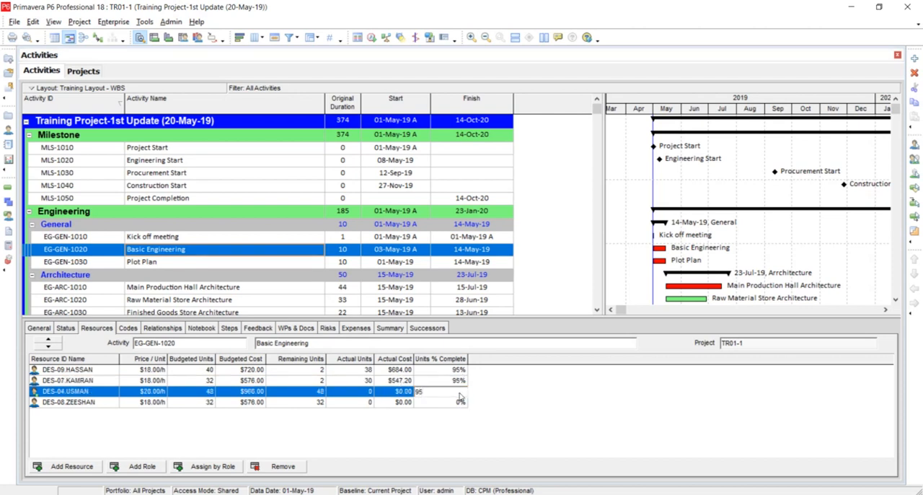
key(Return)
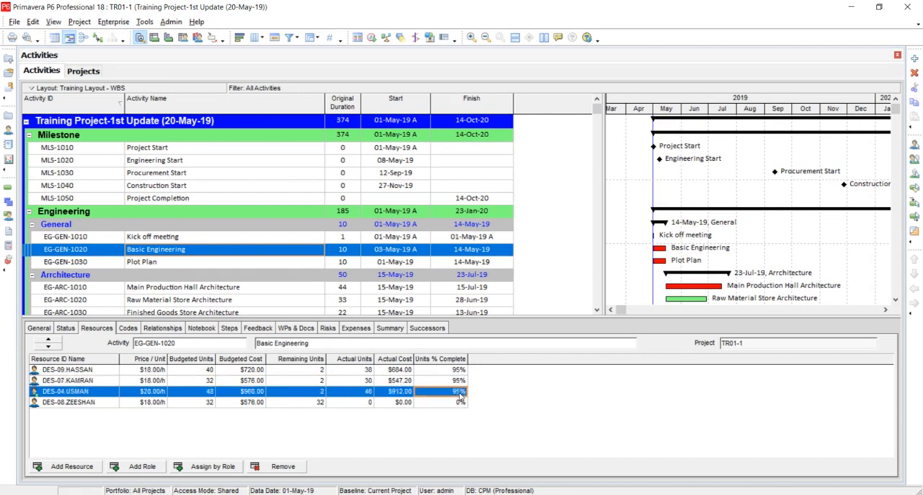
click(356, 406)
text(95)
key(Return)
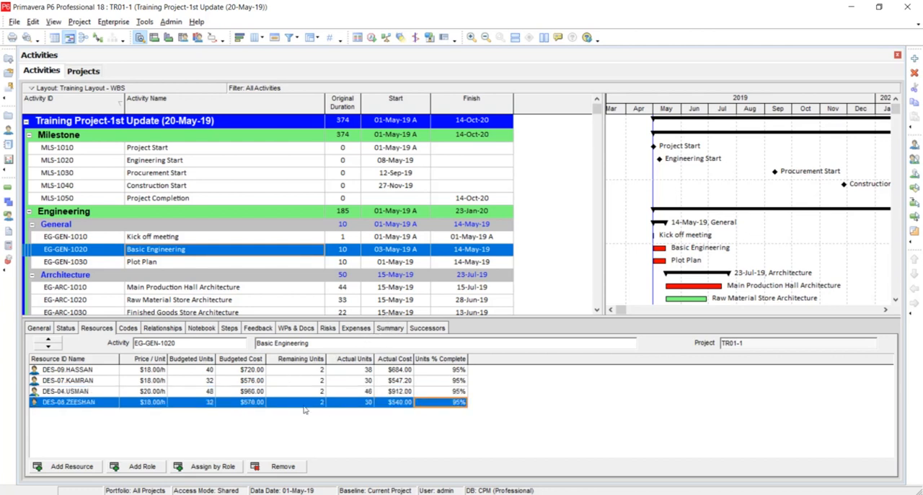
click(67, 329)
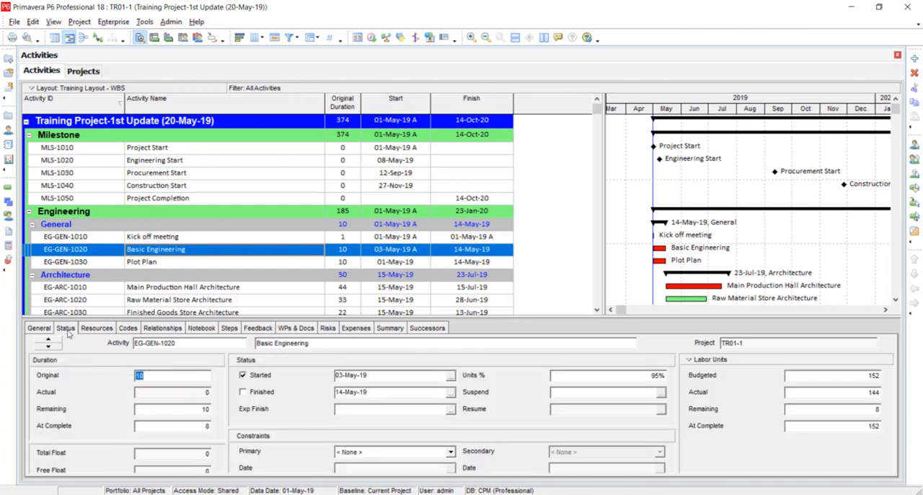
Set the Remaining duration of Basic Engineering (EG-GEN-1020) to 3 in its status details
click(632, 374)
click(596, 310)
click(596, 310)
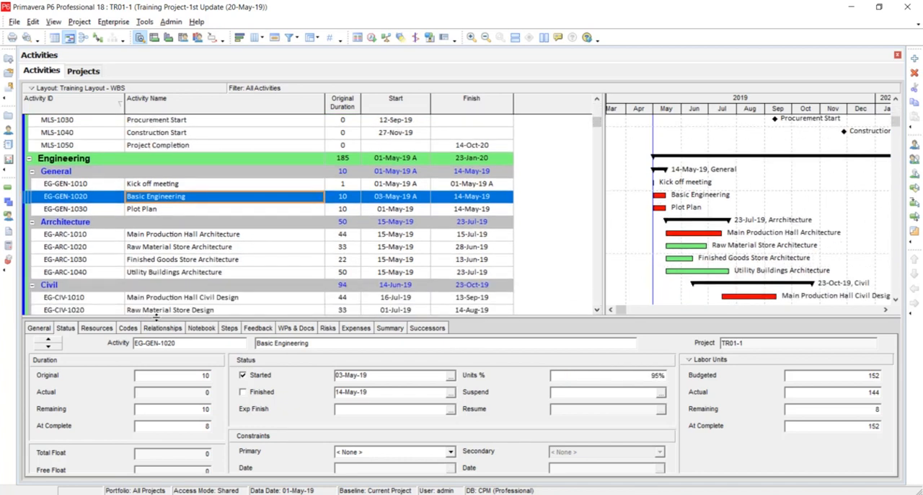
click(64, 329)
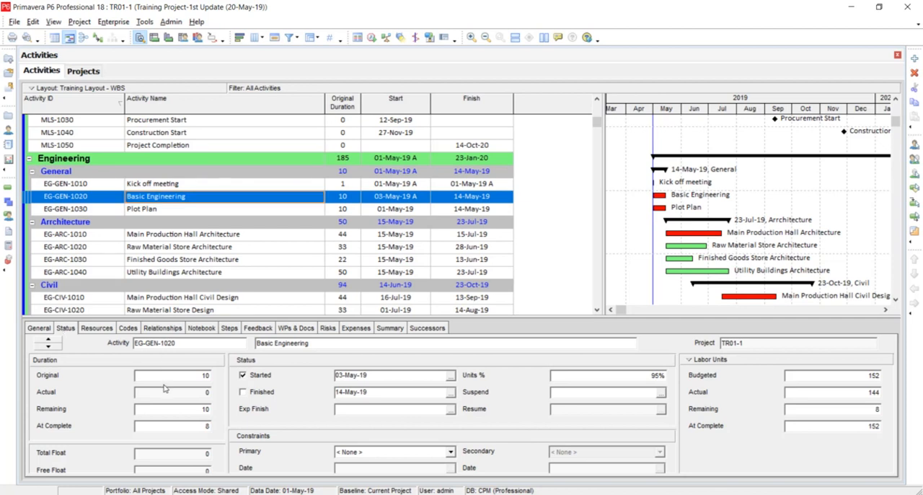
double_click(161, 410)
text(3)
key(Return)
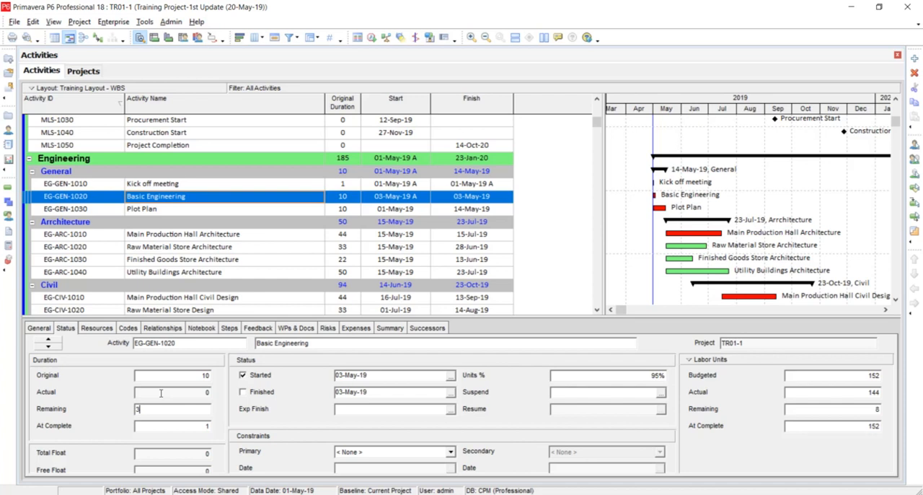
click(161, 393)
Schedule the project with a data date of 20-May-19, and check the recalculated durations of Basic Engineering
key(F9)
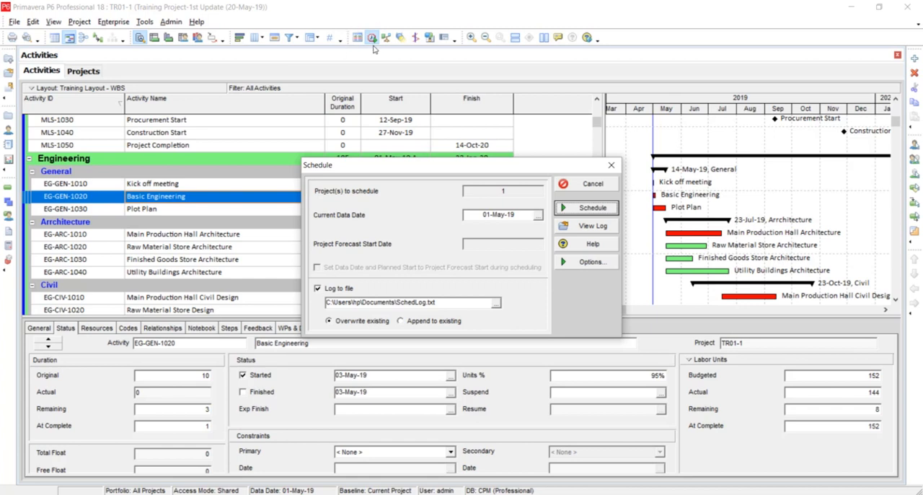
click(538, 215)
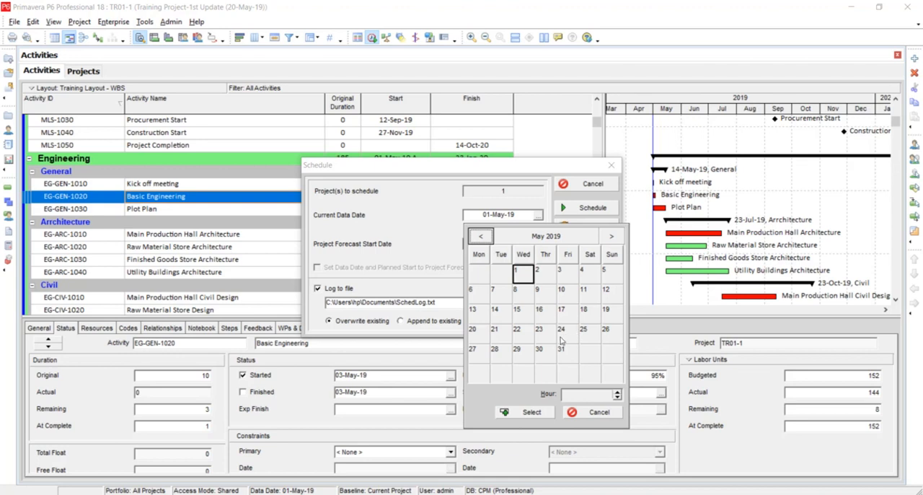
double_click(475, 333)
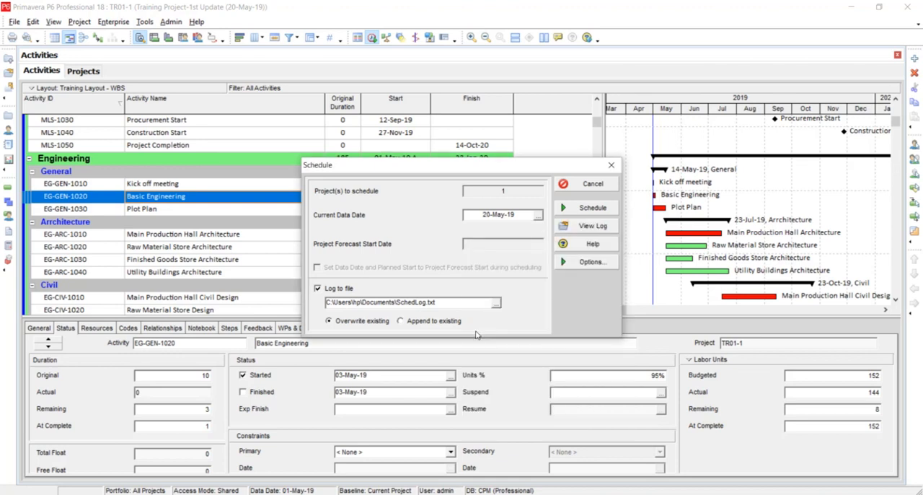
click(568, 211)
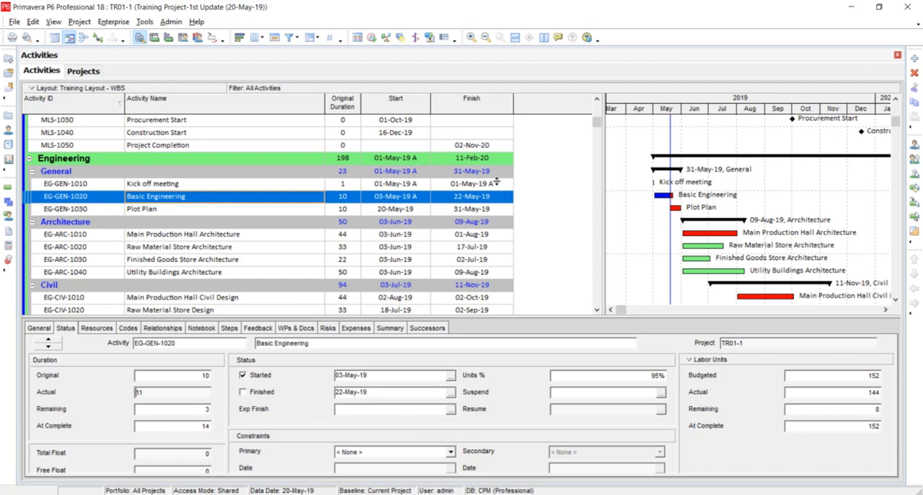
click(161, 409)
click(174, 428)
click(172, 408)
Review the status details of the four Architecture activities, EG-ARC-1010 to EG-ARC-1040
click(462, 271)
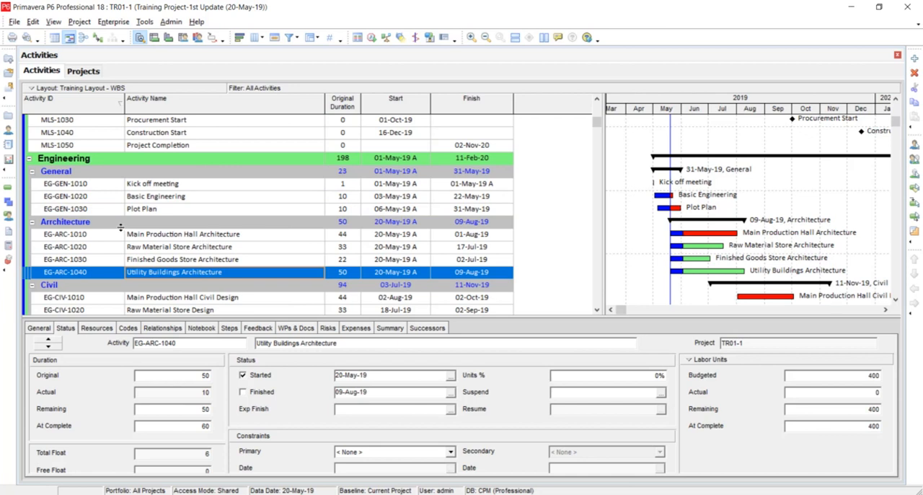
click(203, 238)
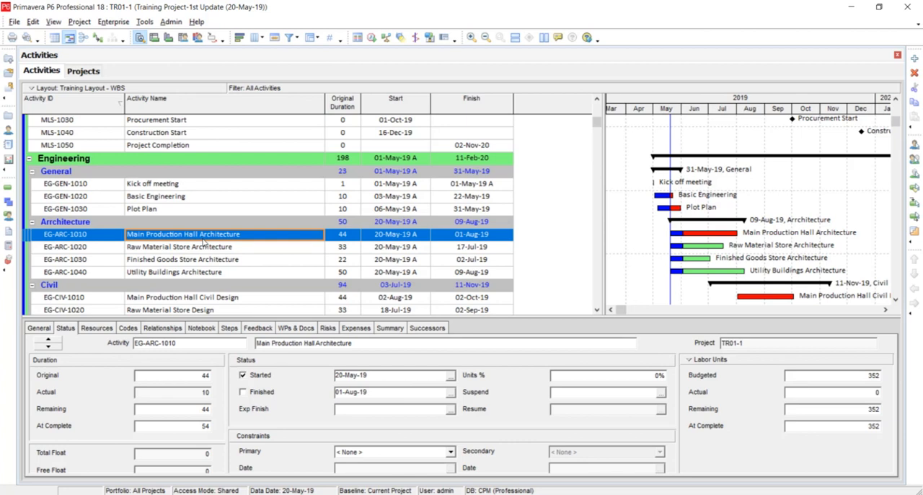
key(Down)
key(Down)
key(Down)
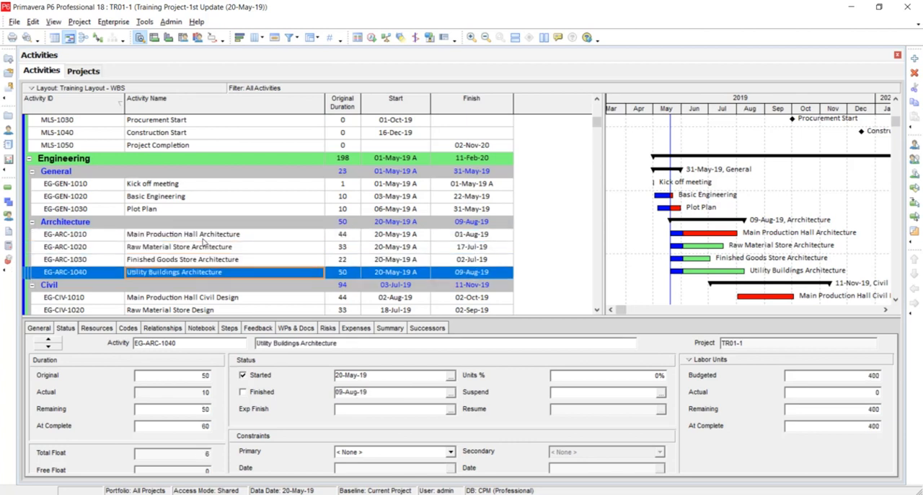
Show the resource assignments and go through EG-ARC-1010 to EG-ARC-1040 to check their Units % Complete
click(102, 328)
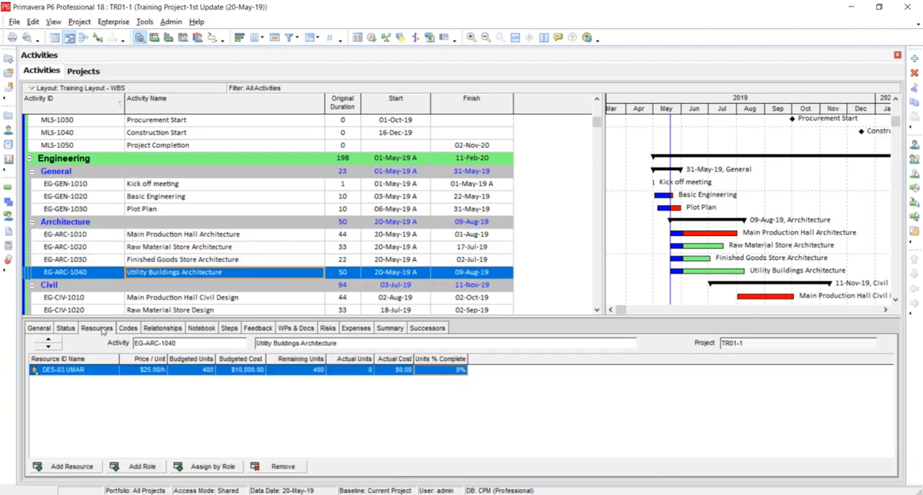
click(187, 234)
key(Down)
key(Down)
key(Down)
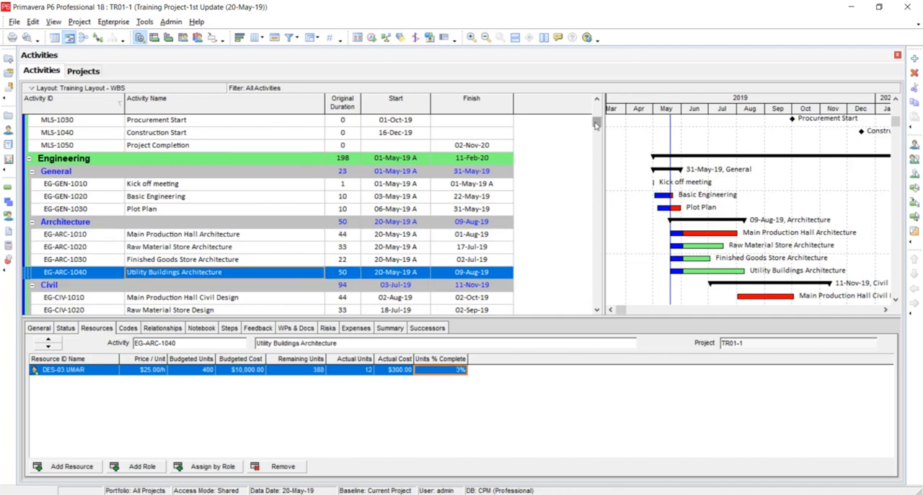
Widen the activity table and add the Labor Units % Complete, Units % Complete and Activity % Complete columns
click(597, 99)
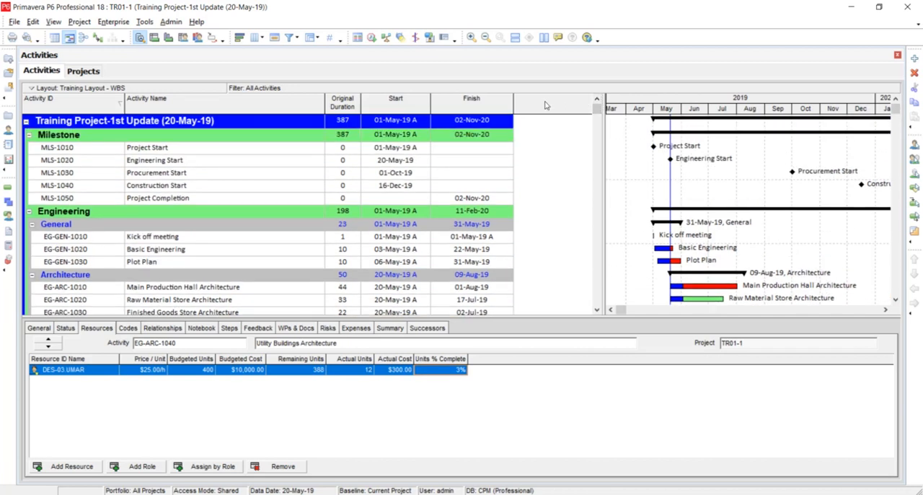
drag(603, 162, 752, 166)
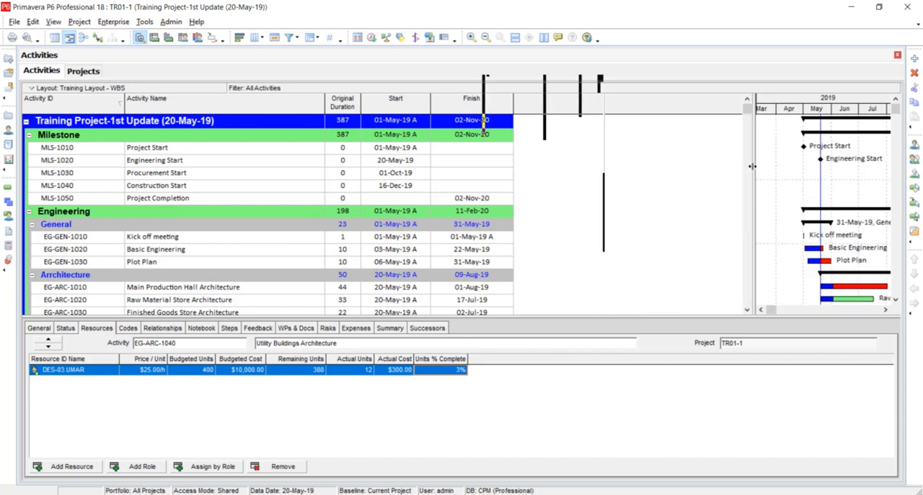
right_click(558, 107)
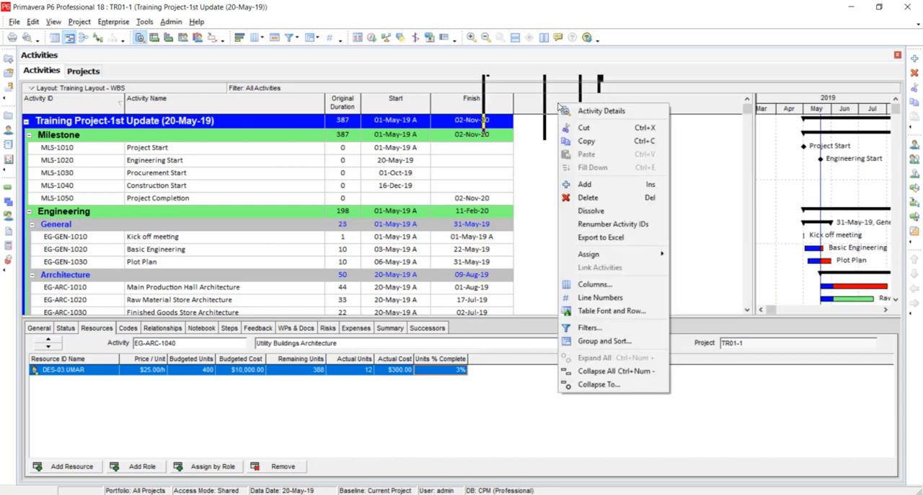
click(585, 287)
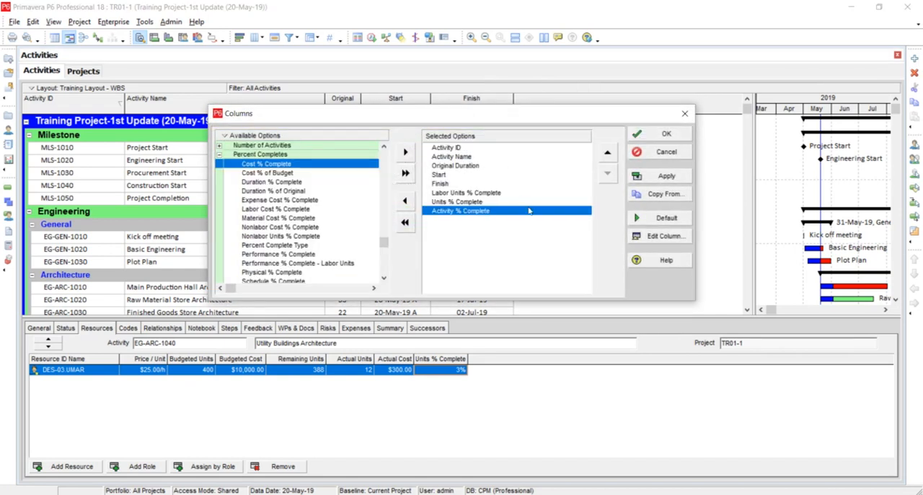
click(651, 178)
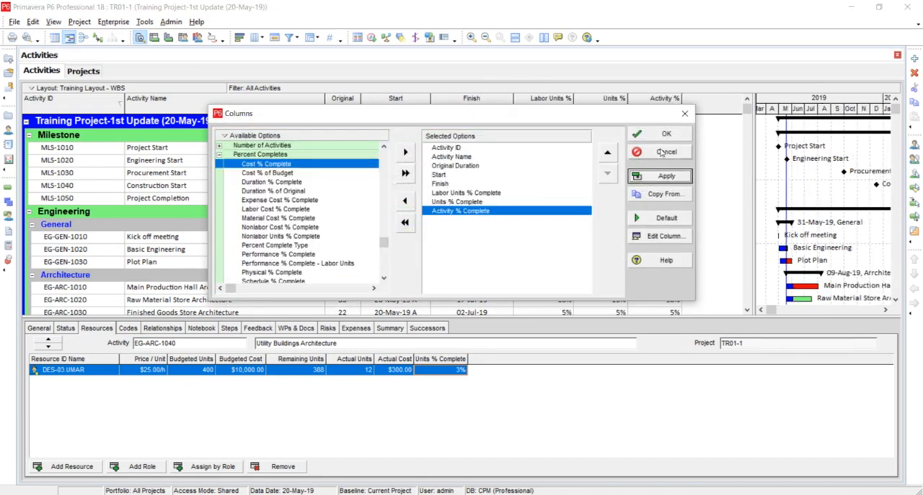
click(658, 135)
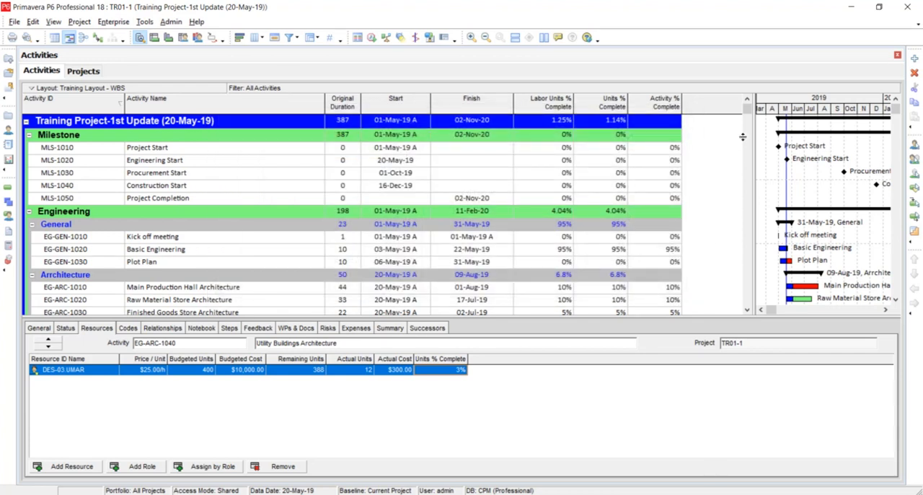
Add the Budgeted Labor Units and Actual Labor Units columns after Activity % Complete, and widen the activity table to show them
drag(748, 109, 748, 118)
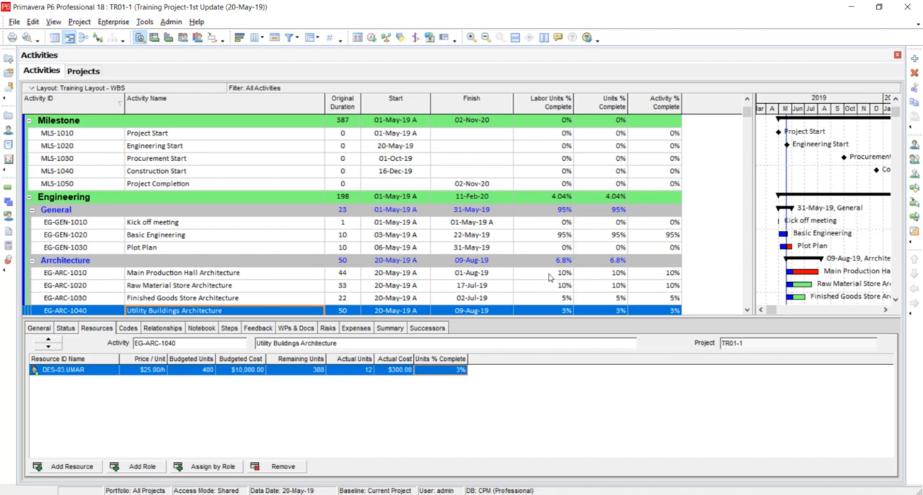
right_click(698, 103)
click(734, 281)
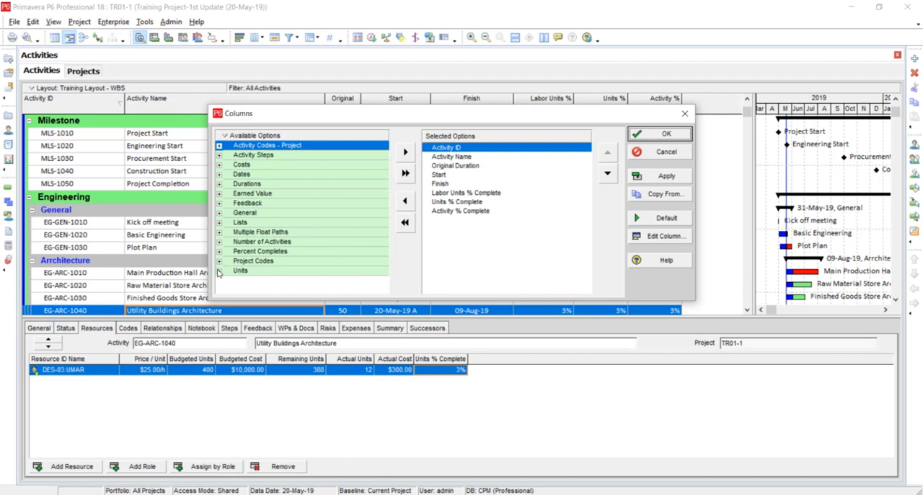
click(220, 271)
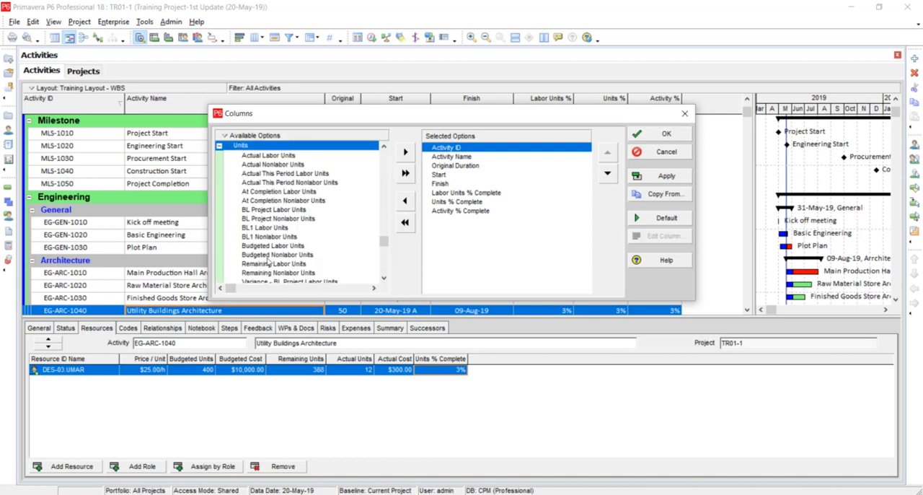
click(452, 211)
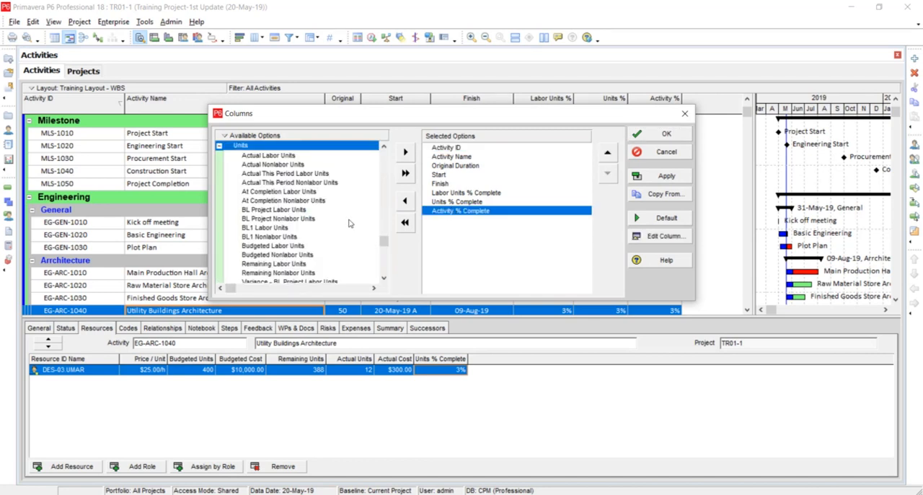
double_click(297, 246)
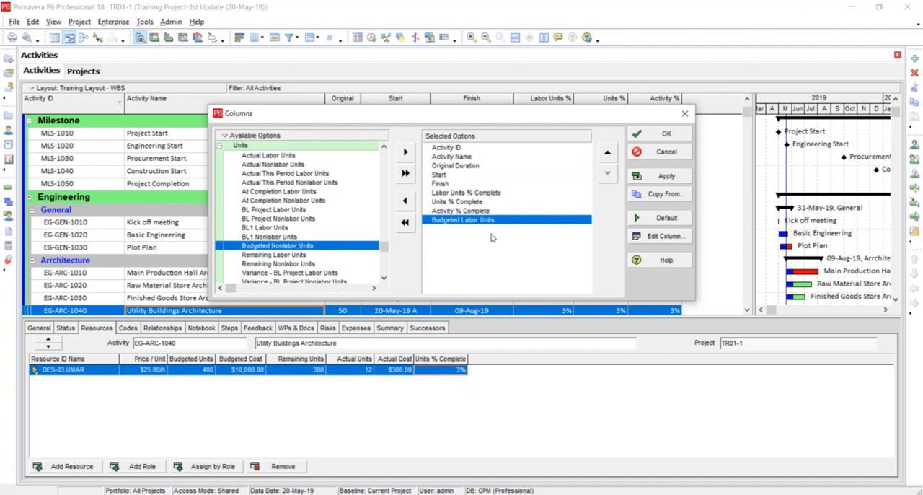
double_click(273, 157)
click(660, 176)
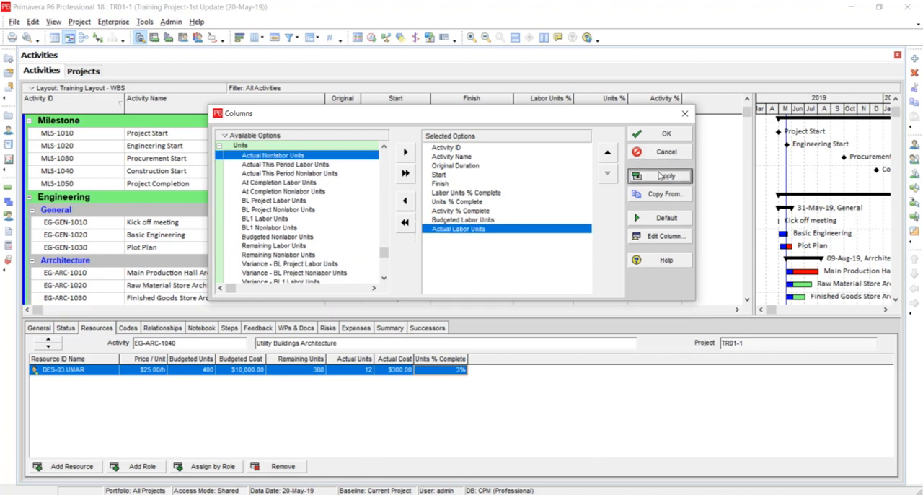
click(662, 134)
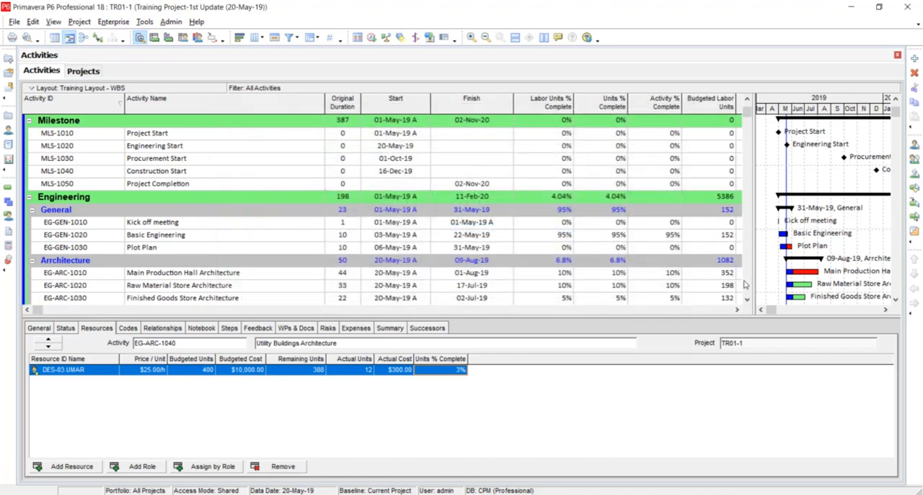
drag(754, 266, 847, 263)
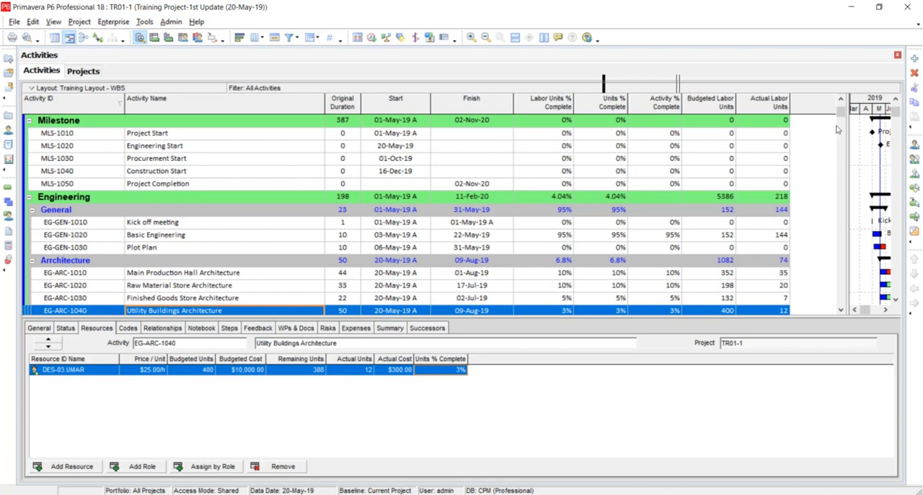
scroll(841, 117, up, 1)
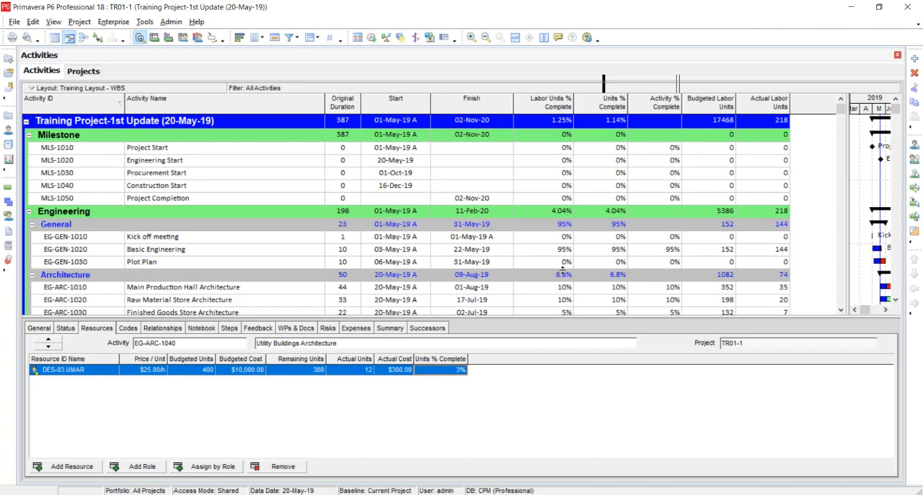
Remove the Units % Complete and Activity % Complete columns from the activity table, and slightly widen the Actual Labor Units column
right_click(607, 104)
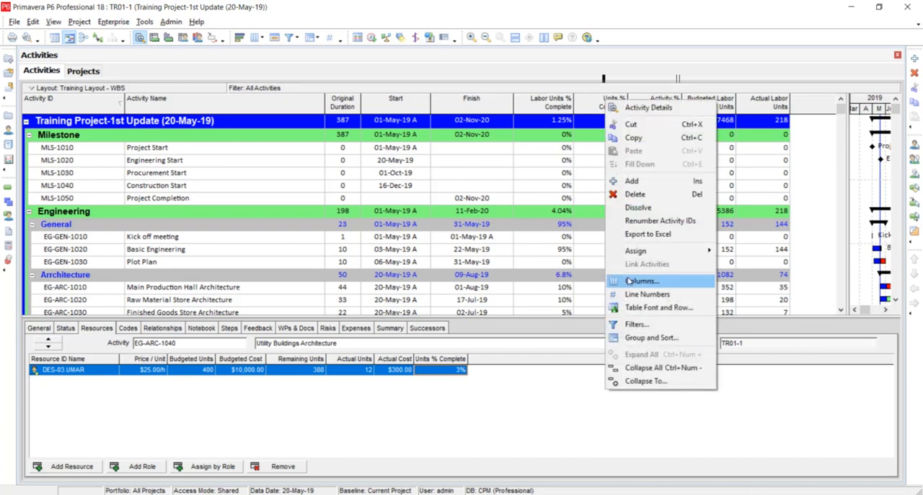
click(628, 280)
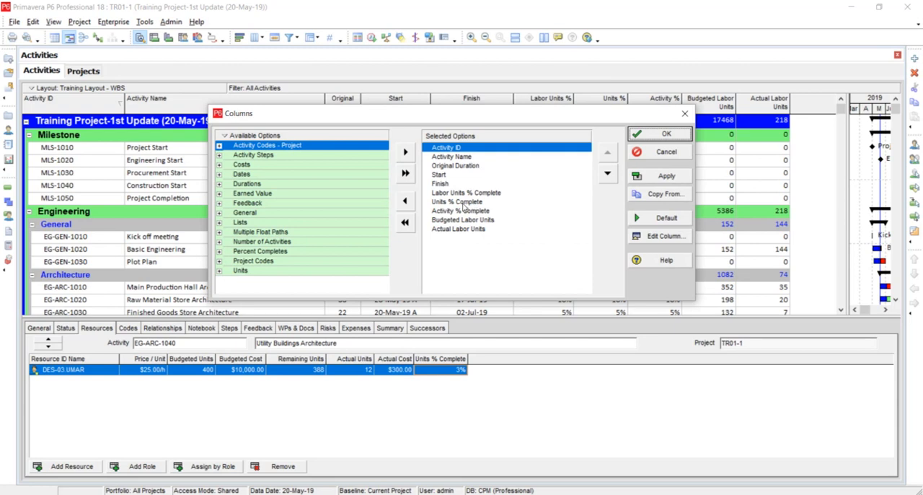
double_click(465, 203)
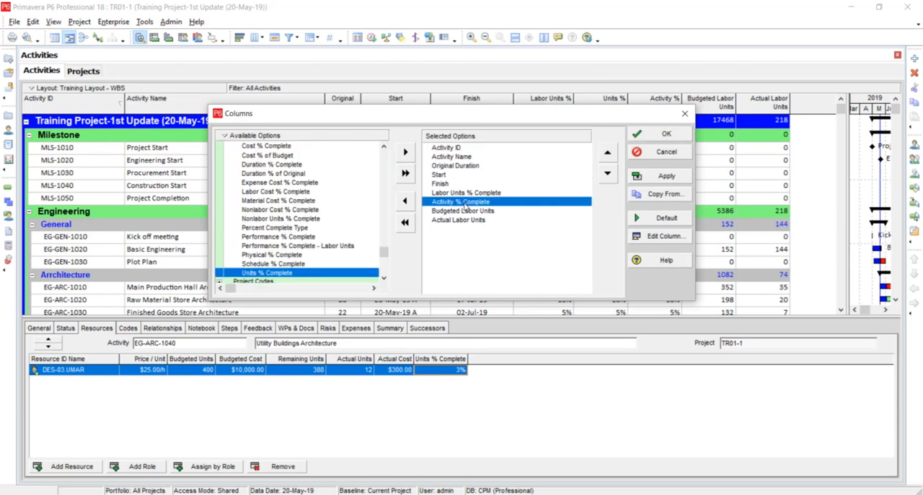
double_click(469, 202)
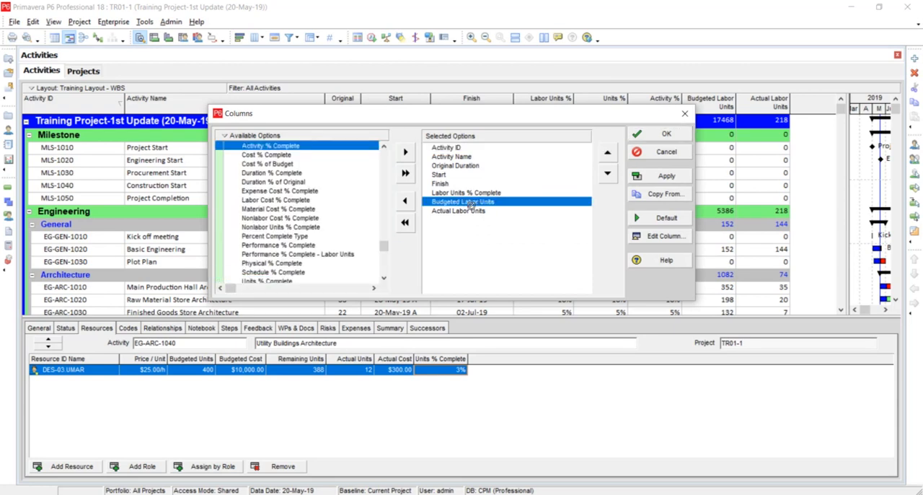
click(663, 176)
click(658, 136)
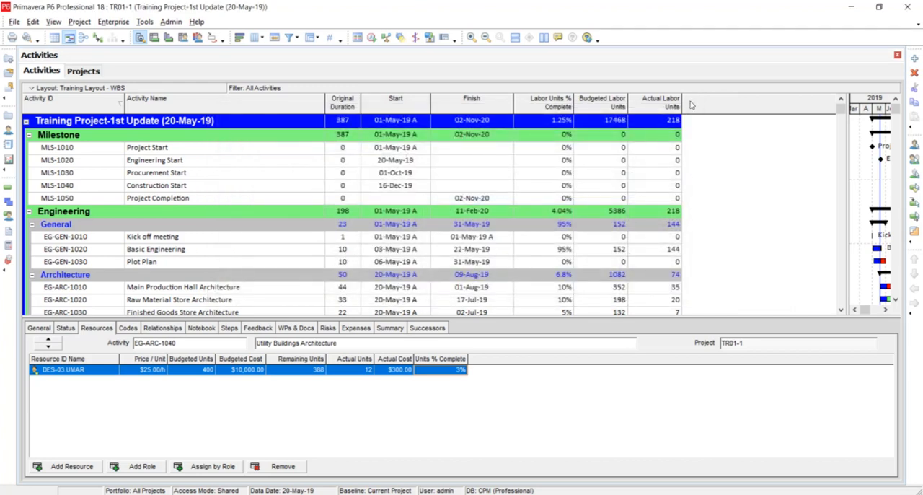
drag(684, 102, 690, 102)
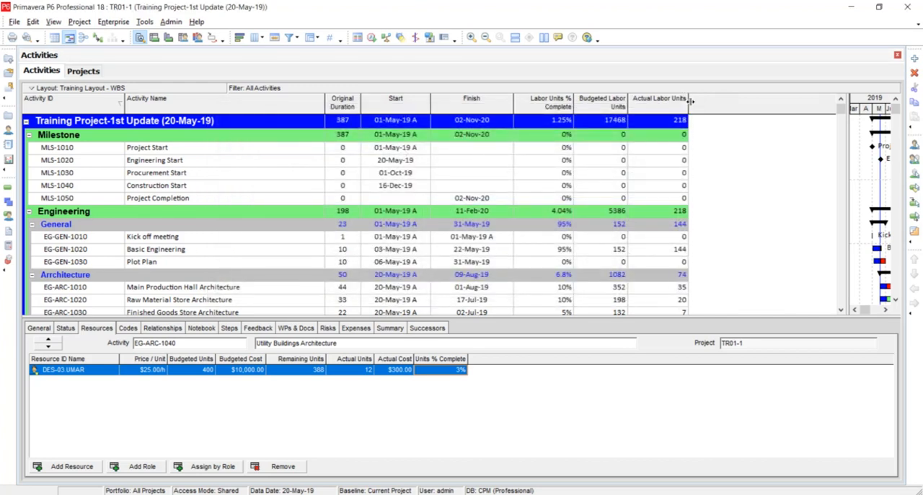